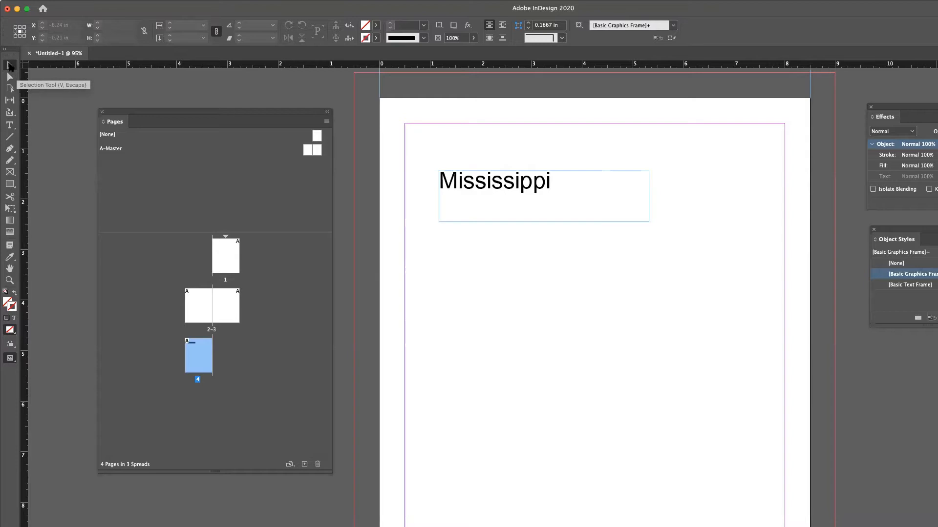
Move the Mississippi text frame slightly up and to the right, to about X 3.54 in and Y 1.81 in, and deselect it
left_click(519, 178)
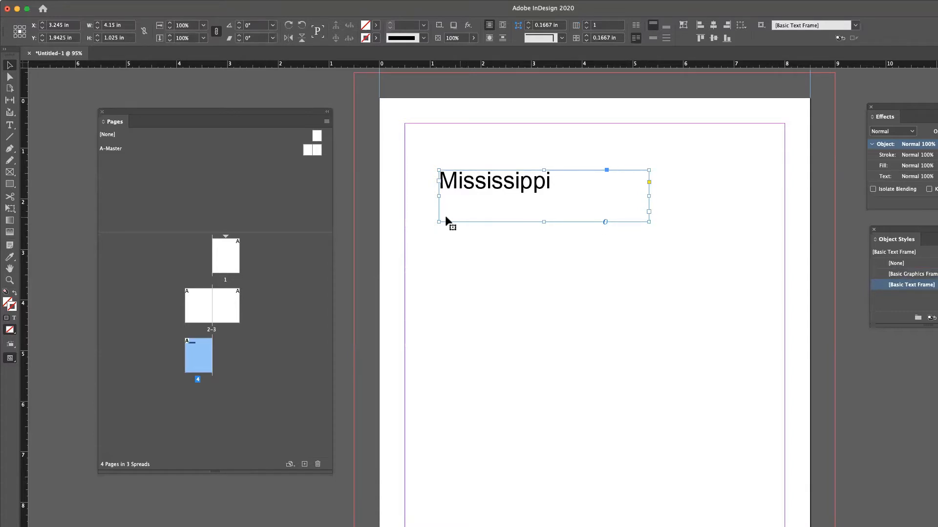
left_click_drag(465, 185, 495, 181)
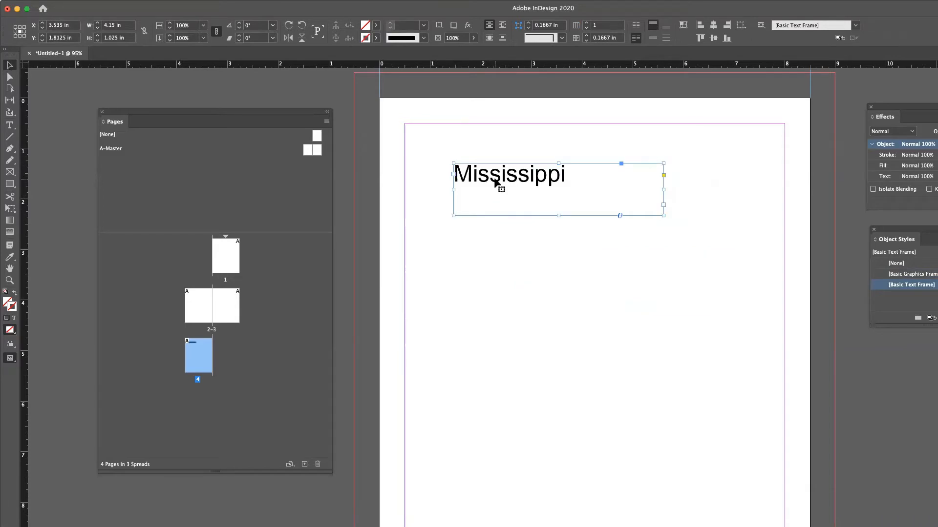
left_click(455, 226)
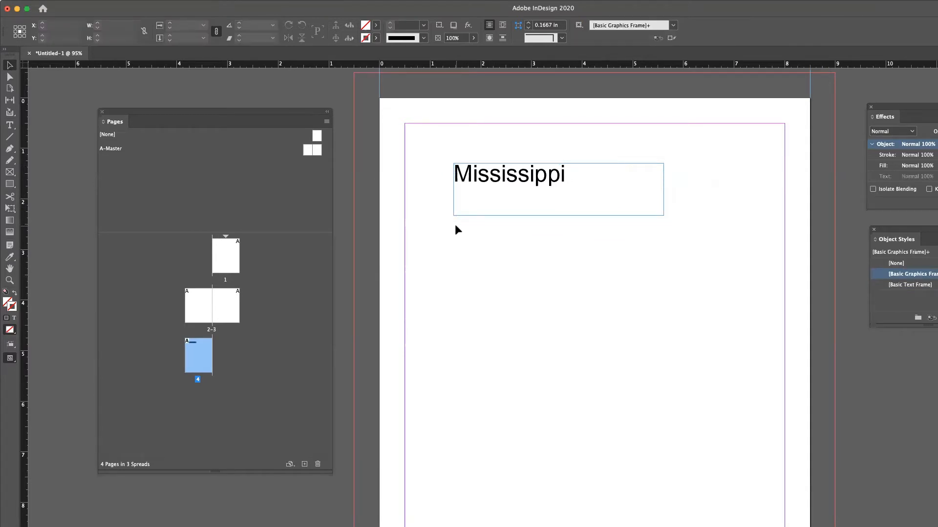
Select the Mississippi text frame directly and again with a marquee over its corner, clearing the selection each time
left_click(479, 180)
left_click(466, 240)
left_click_drag(432, 140, 484, 191)
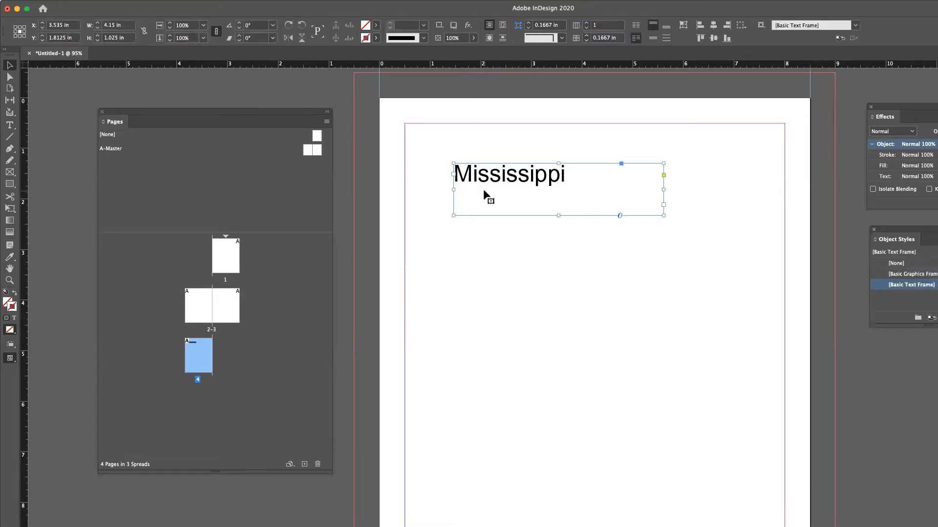
left_click(501, 238)
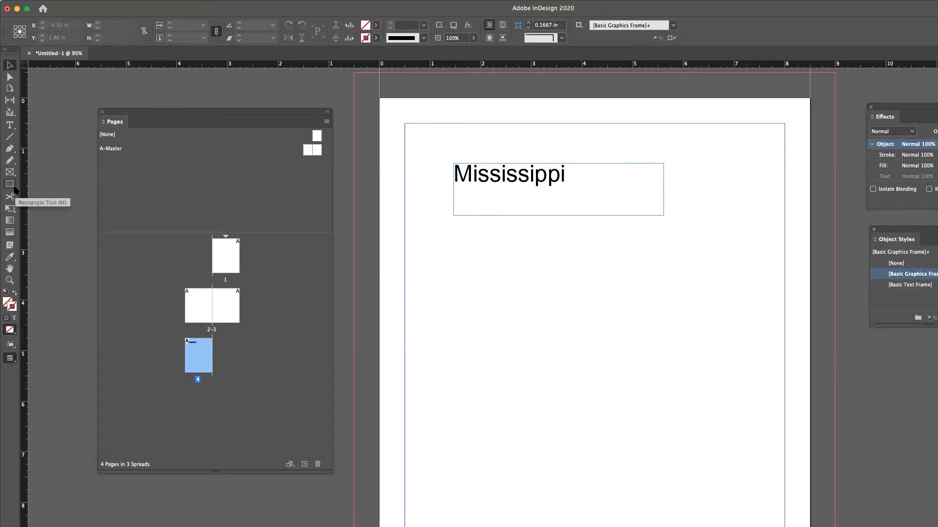
Draw a rectangle about 1.82 in wide and 1.43 in high below the text frame and deselect it
left_click(9, 184)
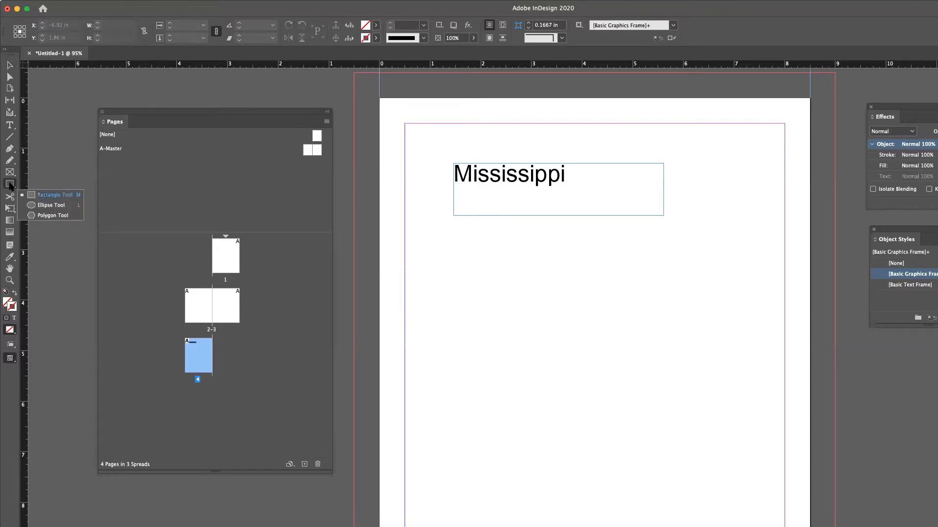
left_click(42, 194)
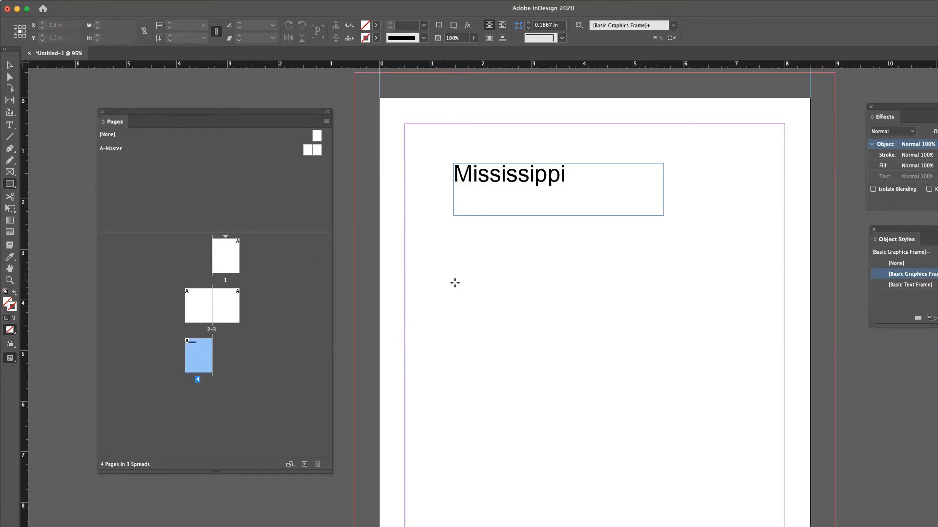
left_click_drag(497, 266, 559, 316)
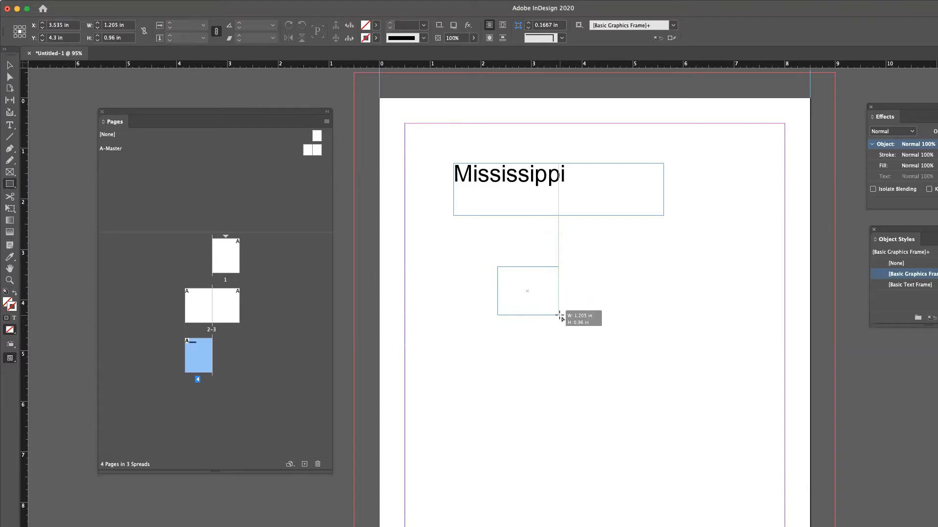
mouse_move(560, 316)
left_mouse_down()
mouse_move(573, 314)
mouse_move(552, 326)
mouse_move(565, 318)
mouse_move(551, 316)
mouse_move(565, 314)
mouse_move(552, 318)
mouse_move(589, 339)
left_mouse_up()
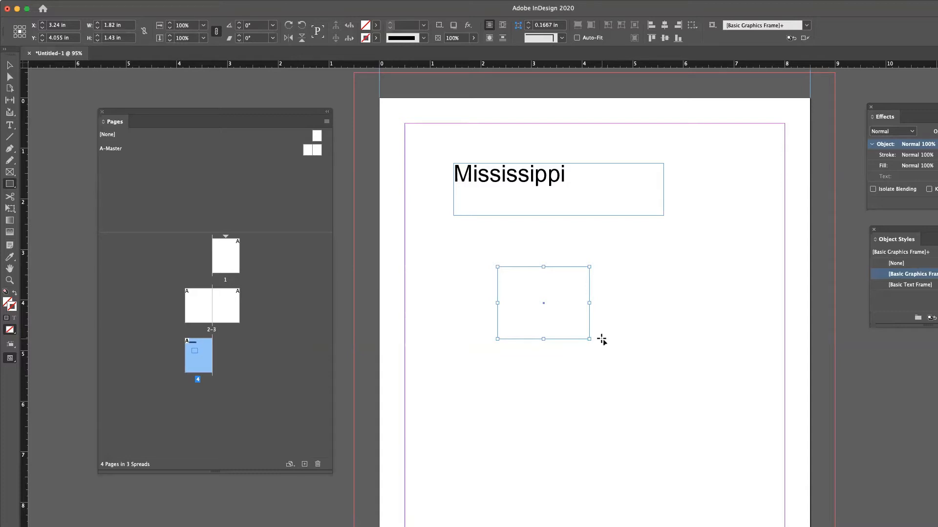
left_click(10, 65)
left_click(443, 313)
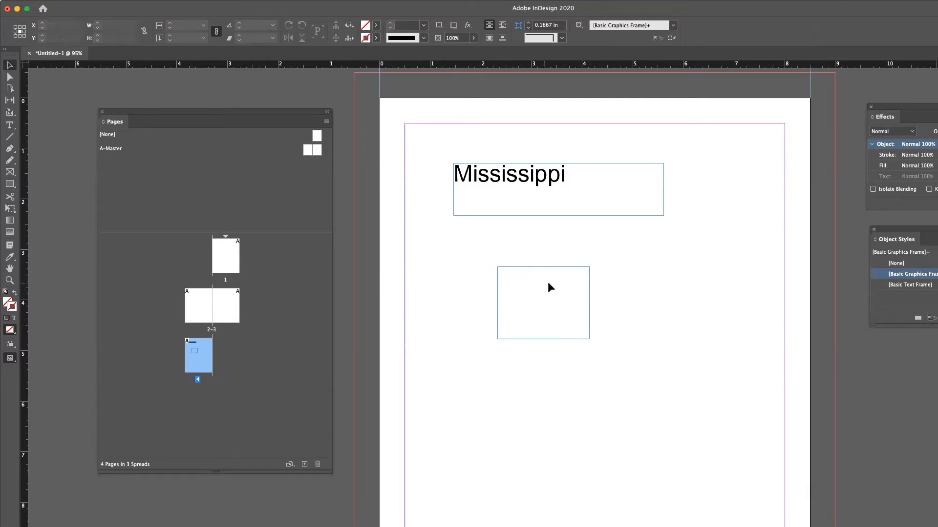
Select the empty rectangle by its edge and fill it with blue (C 100, M 15, Y 0, K 0) from the CMYK spectrum
left_click(588, 292)
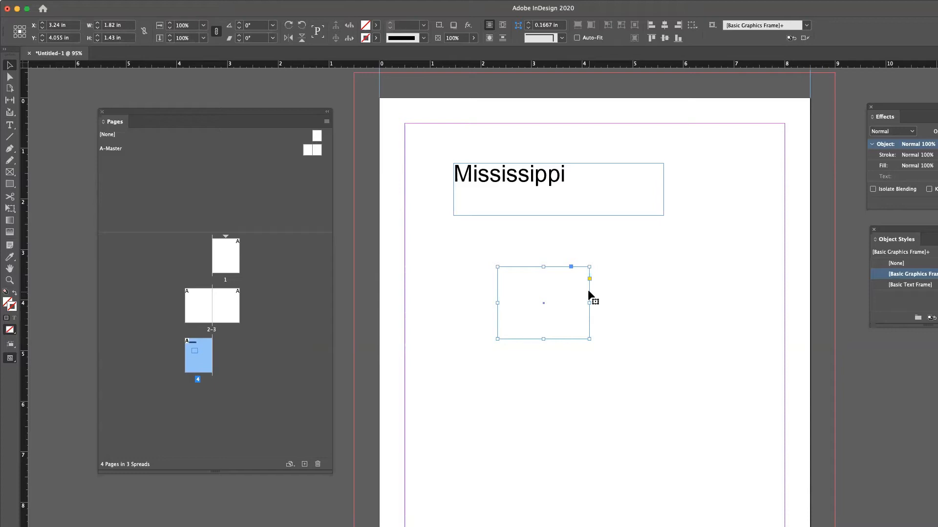
left_click(638, 288)
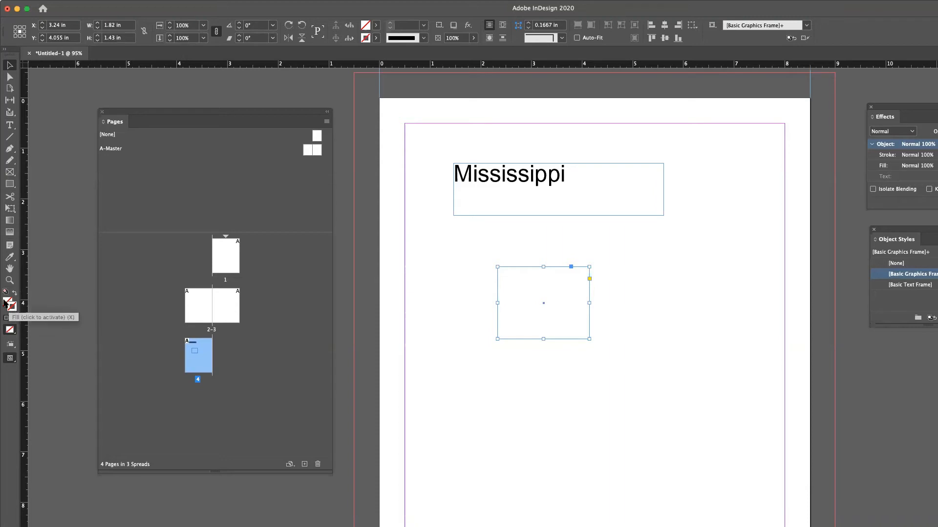
left_click(6, 303)
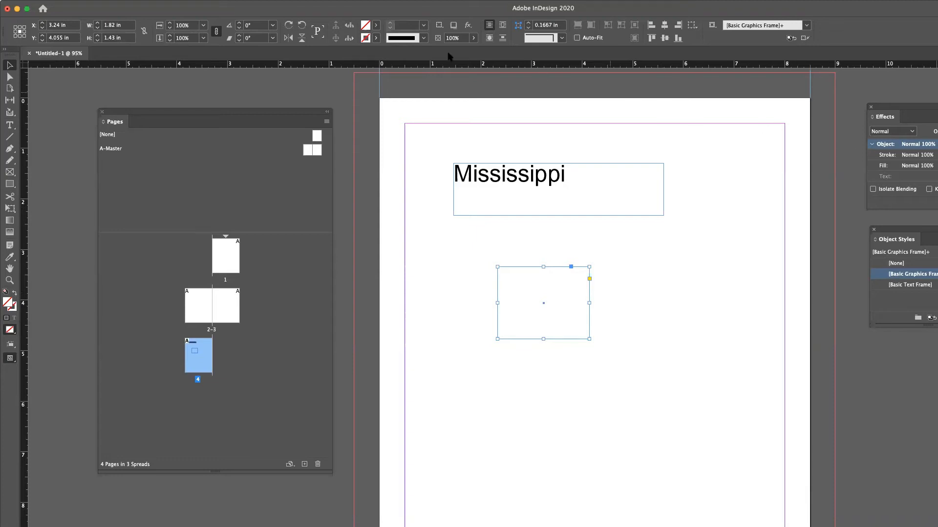
left_click(273, 0)
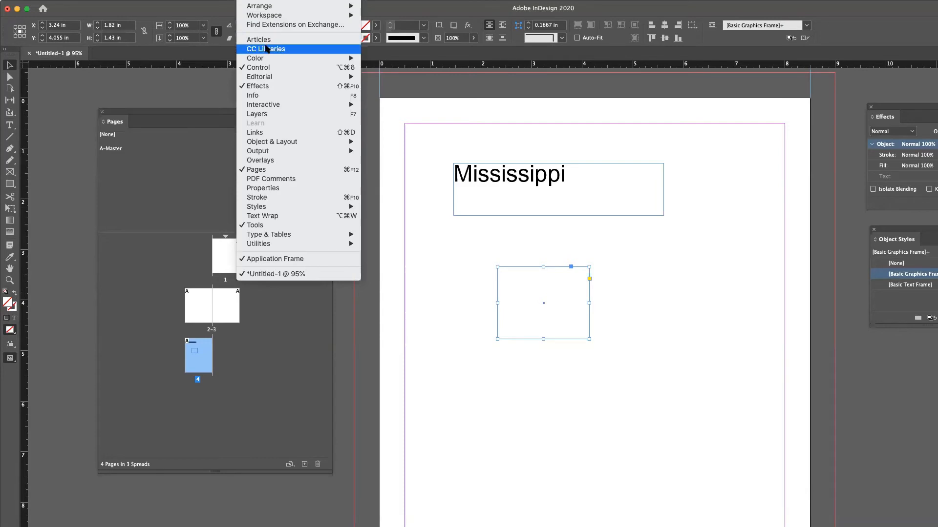
mouse_move(269, 58)
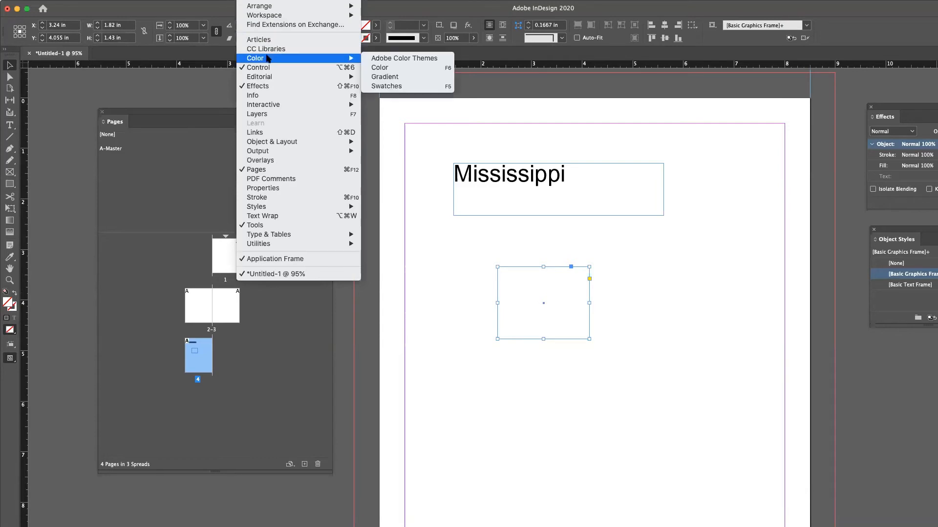
left_click(387, 68)
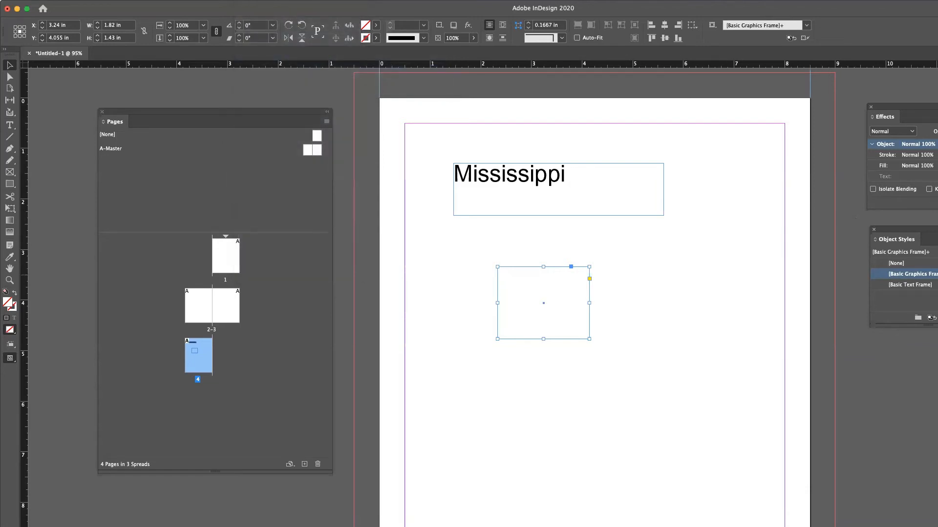
left_click_drag(725, 238, 675, 238)
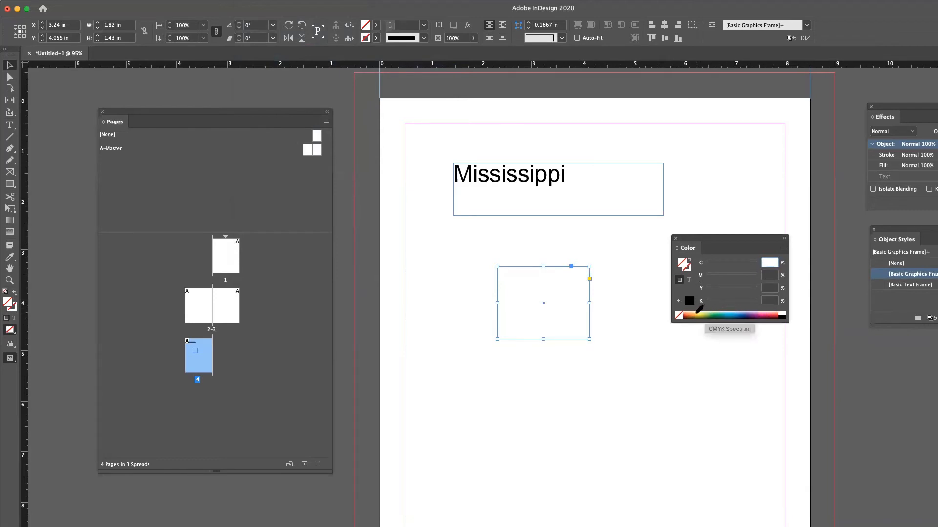
left_click(736, 311)
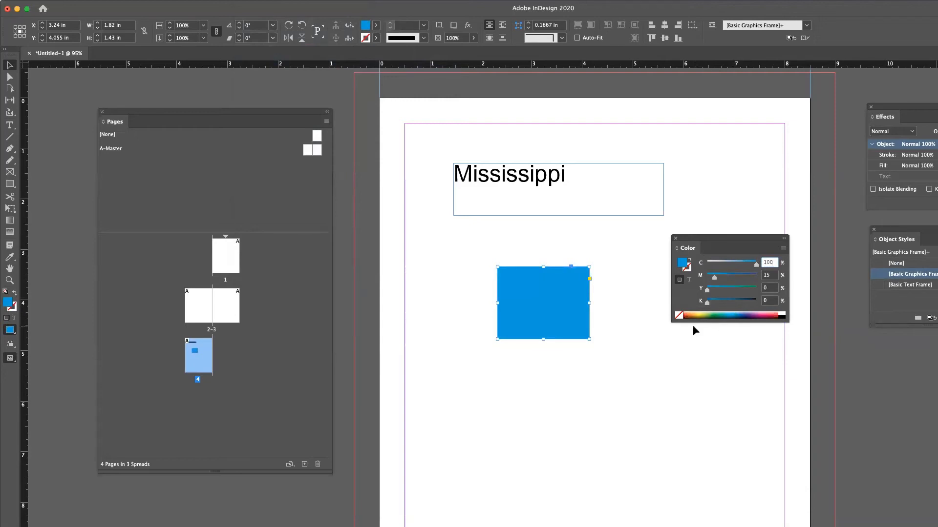
Deselect the blue rectangle, reselect it from inside its fill, and clear the selection again
left_click(612, 378)
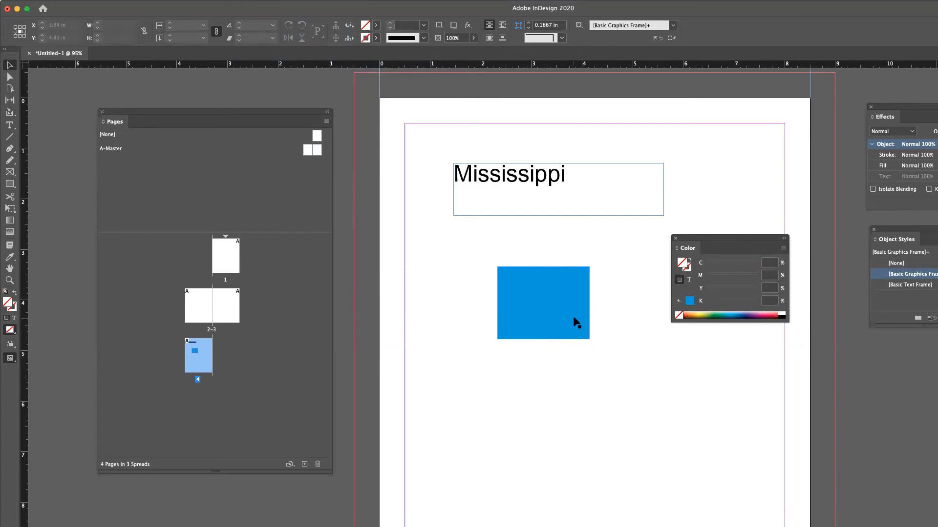
left_click(540, 287)
left_click(508, 308)
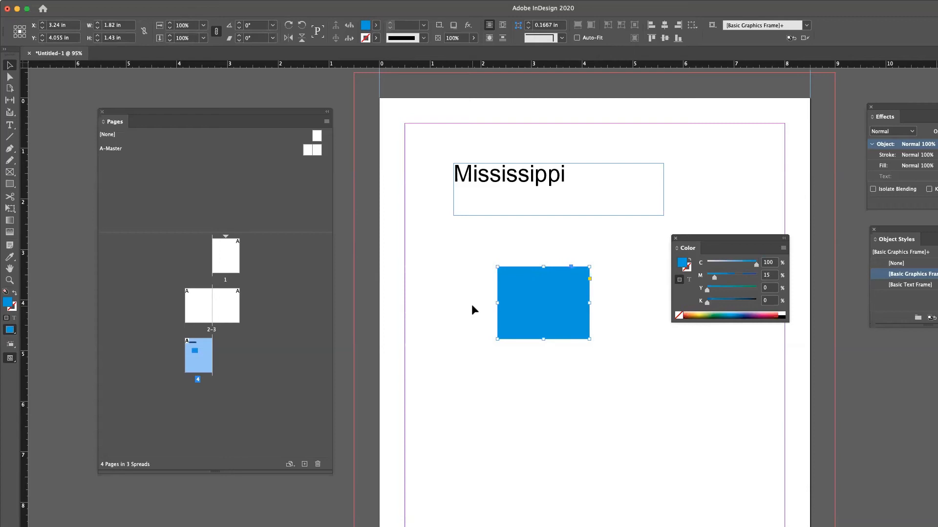
left_click(683, 424)
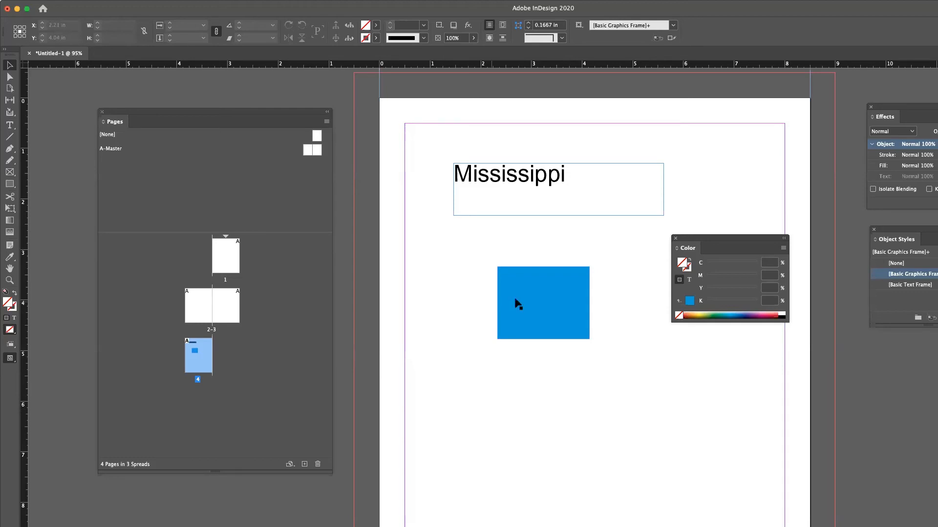
Select the rectangle and text frame together, first one after the other and again with a marquee touching both, then clear the selection
left_click(549, 291)
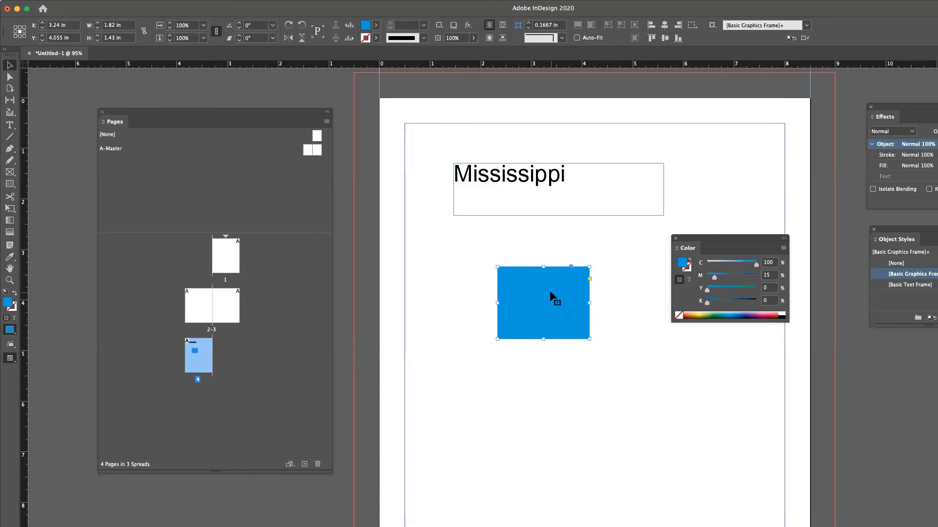
left_click(540, 195, "shift")
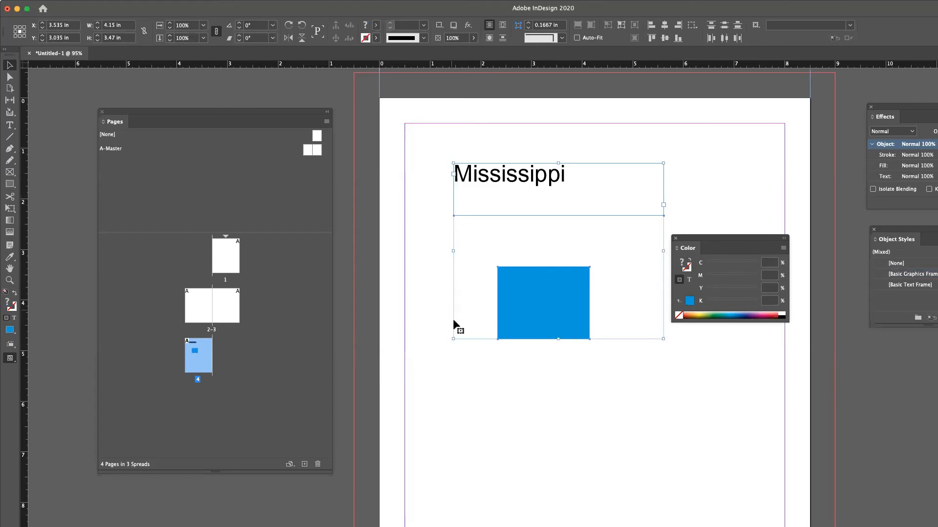
left_click(646, 356)
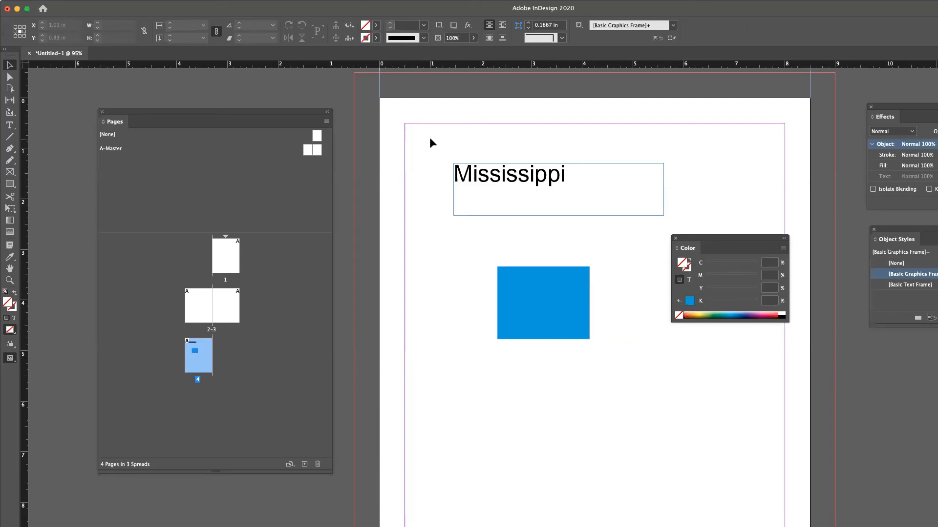
left_click_drag(431, 139, 537, 283)
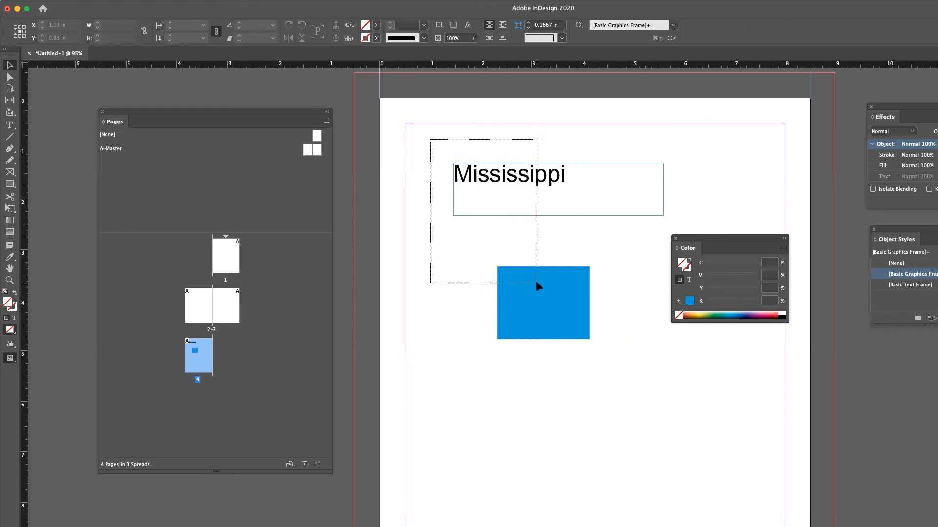
left_click_drag(537, 283, 536, 283)
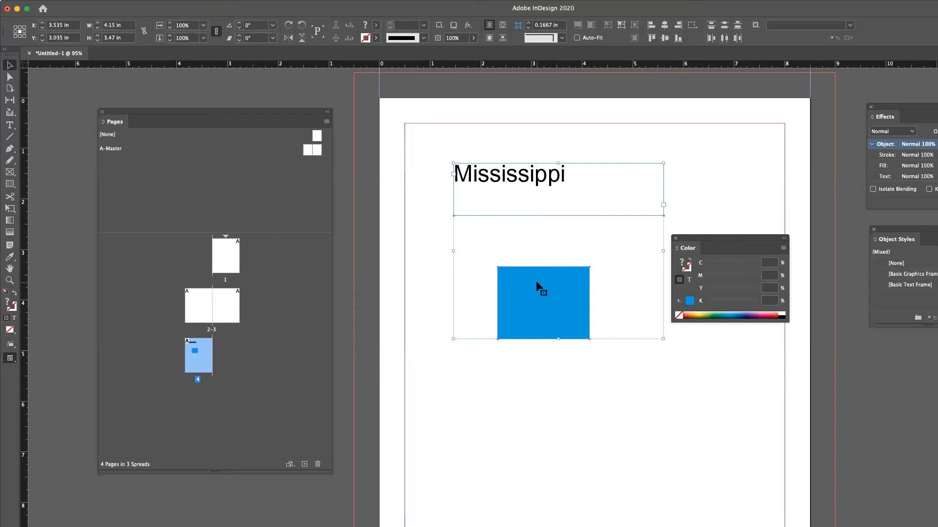
left_click(559, 353)
Move the blue rectangle up and left to just below the left part of the text frame, and deselect it
left_click_drag(549, 298, 469, 260)
left_click(575, 260)
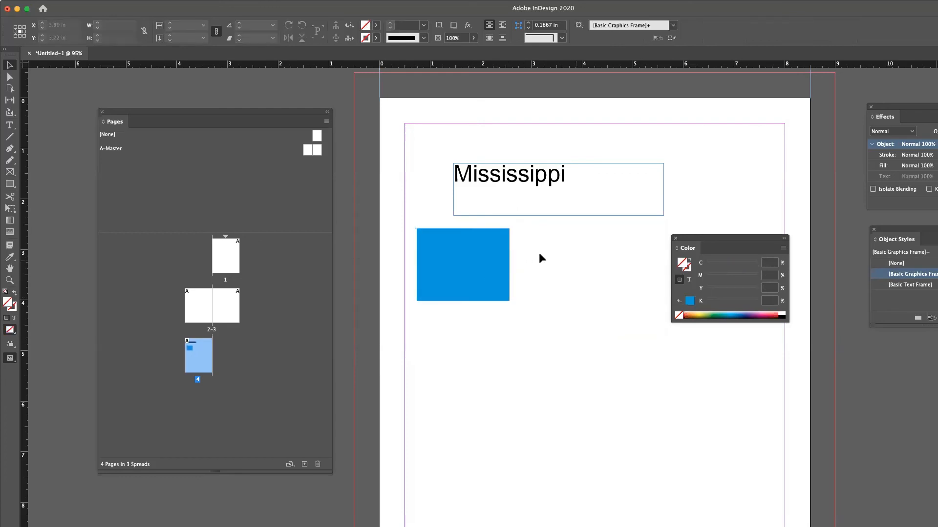
Create a 2 in by 2 in circle below and right of the blue rectangle and fill it with pink (C 0, M 87, Y 8, K 0)
left_click(10, 186)
left_click(10, 186)
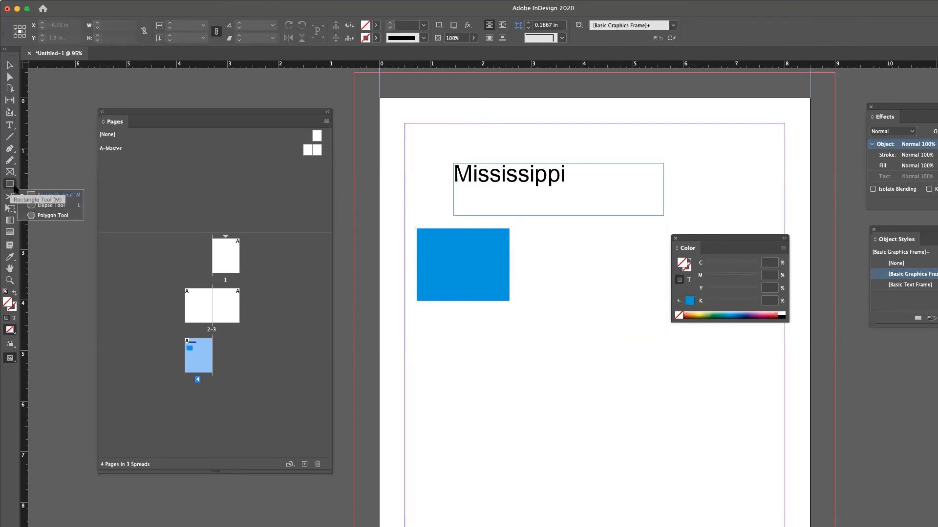
left_click(44, 206)
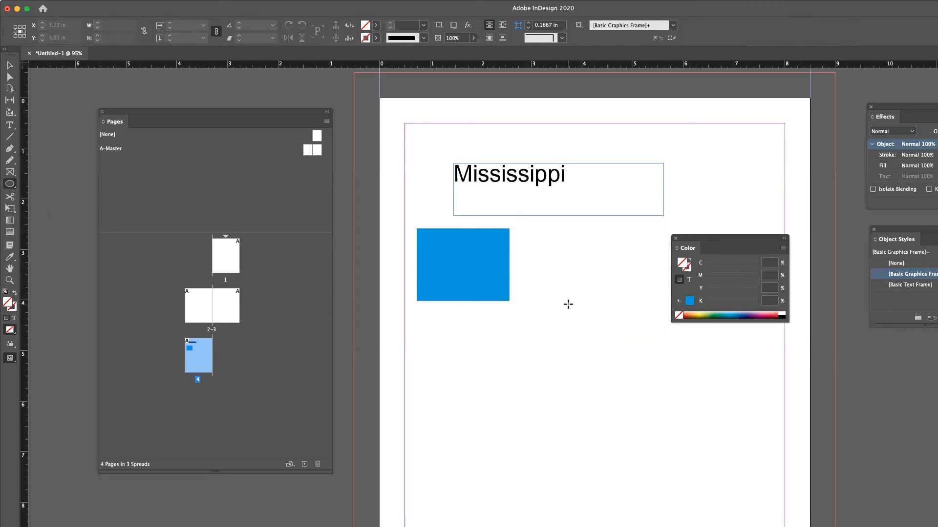
left_click(568, 305)
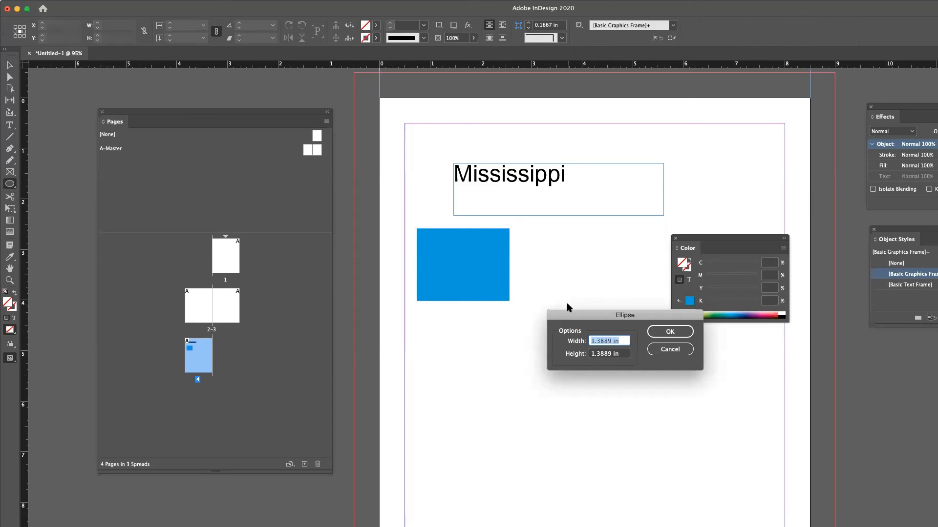
type("2")
key("Tab")
type("2 in")
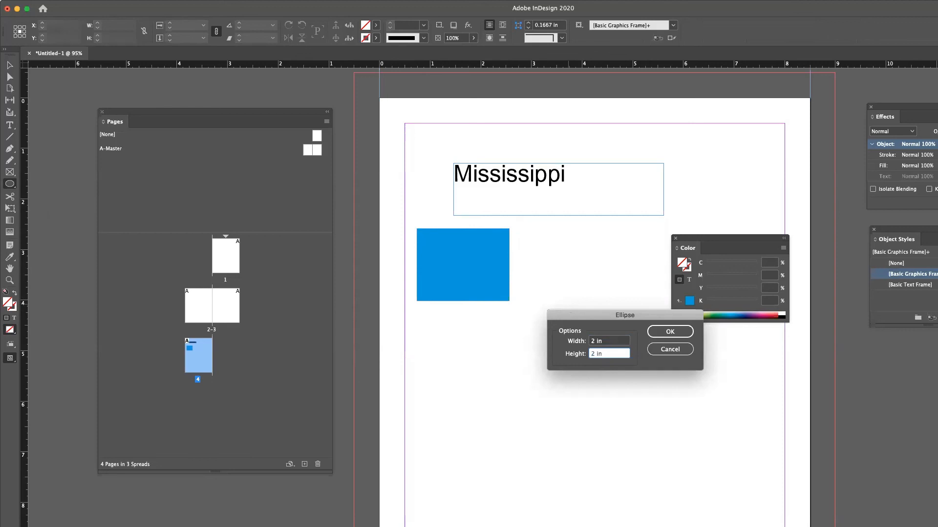
key("Return")
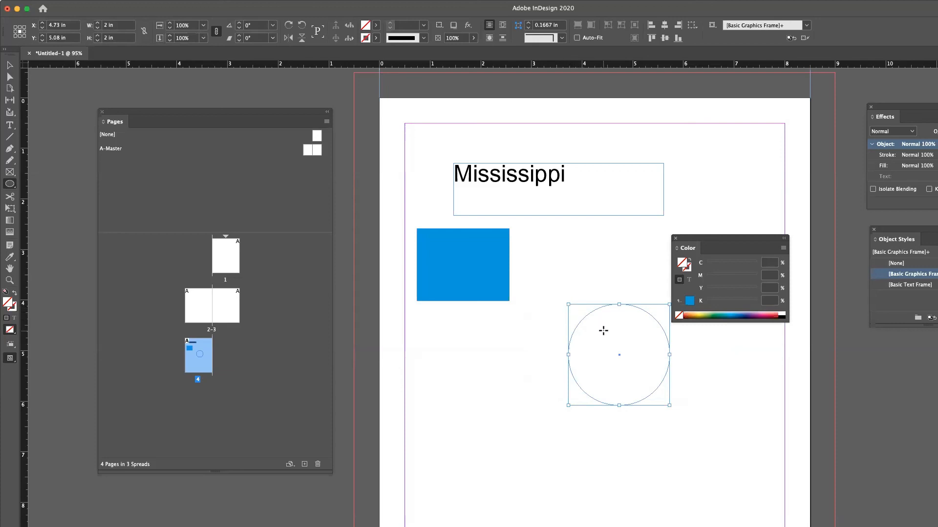
left_click_drag(698, 241, 720, 235)
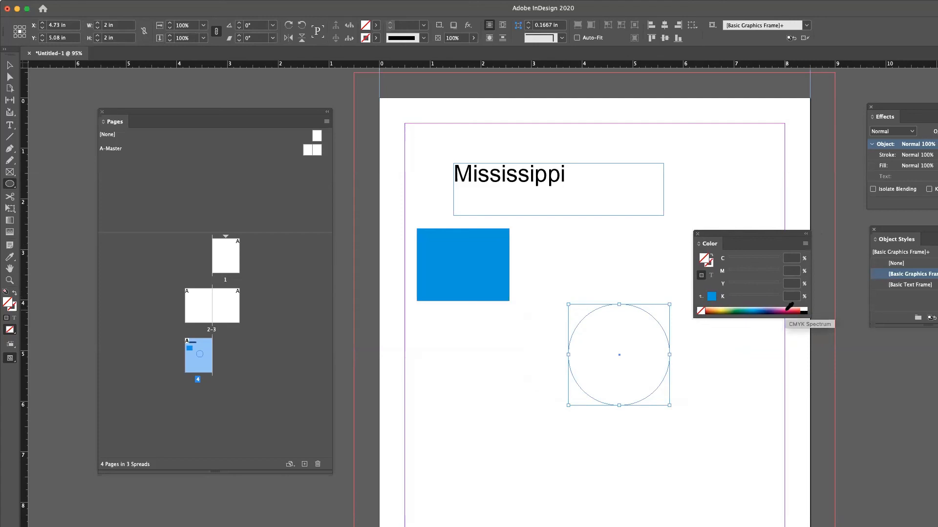
left_click(787, 310)
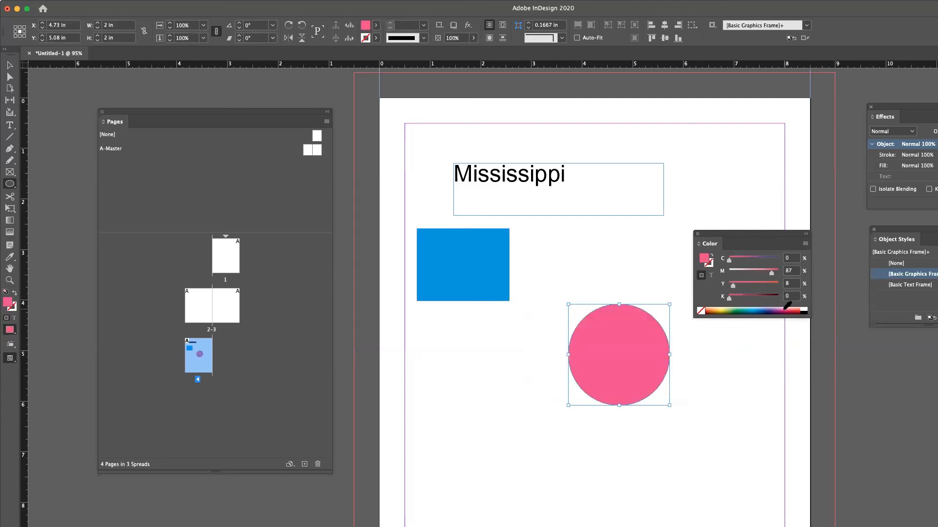